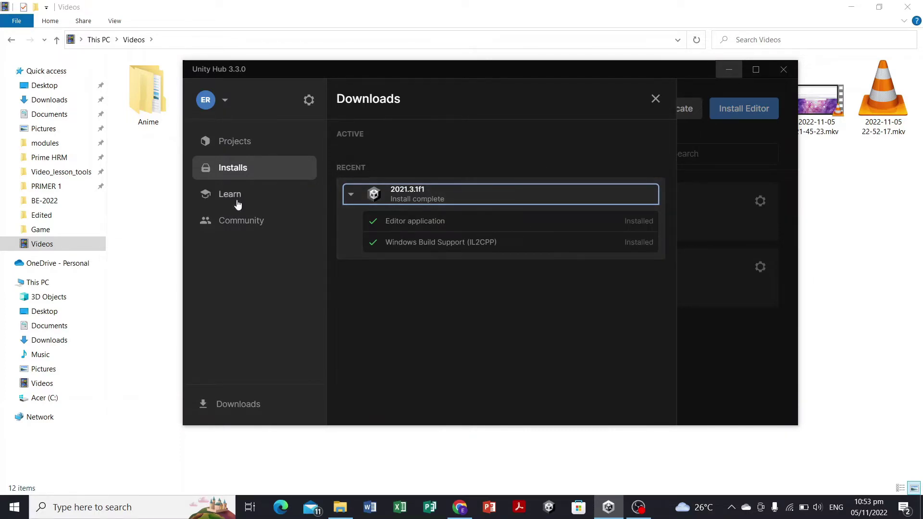
# Open Add modules for the 2021.3.1f1 editor and browse the available module list.
pyautogui.click(245, 176)
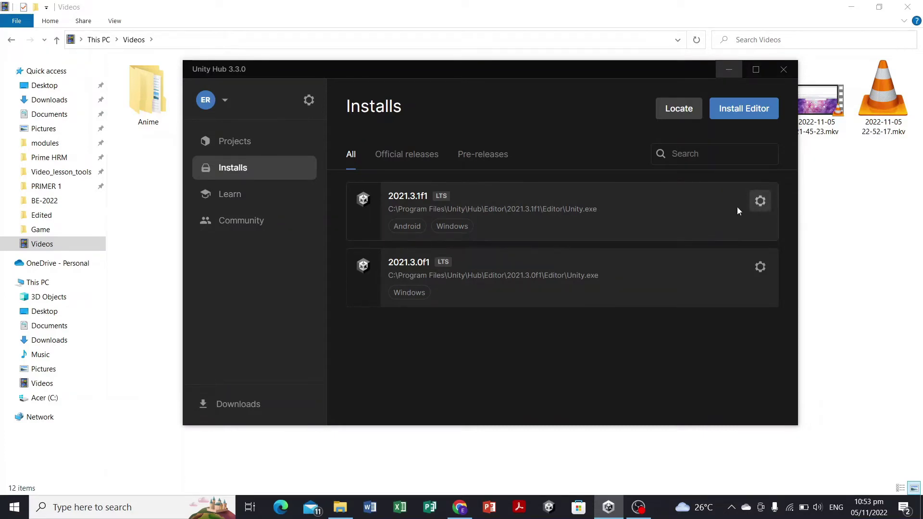
pyautogui.click(766, 204)
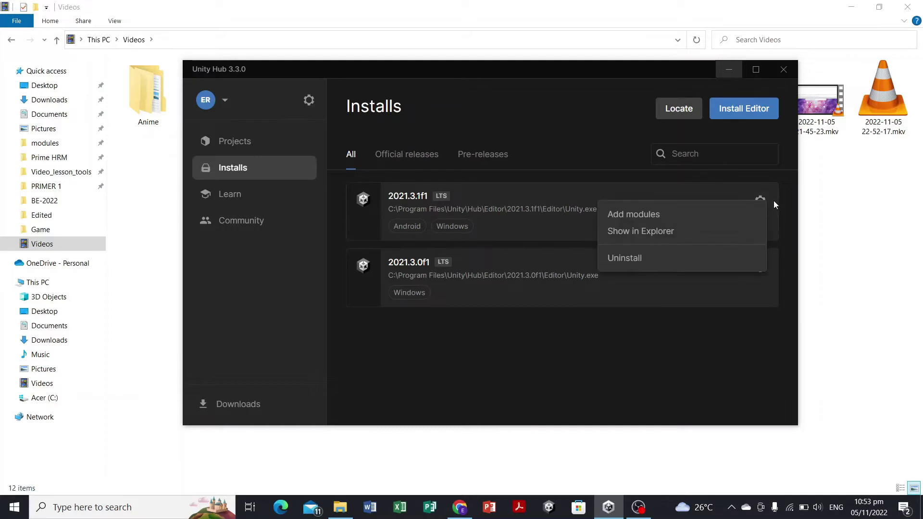
pyautogui.click(662, 216)
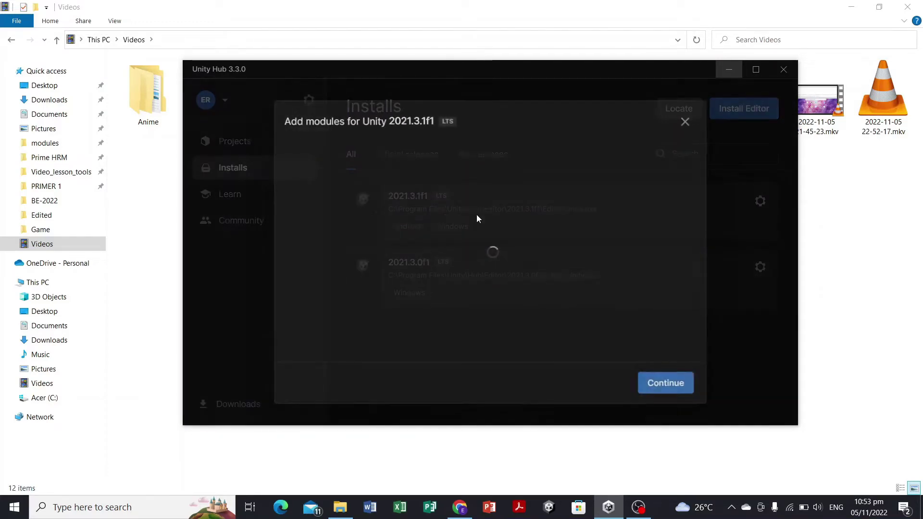
pyautogui.scroll(-2, 387, 259)
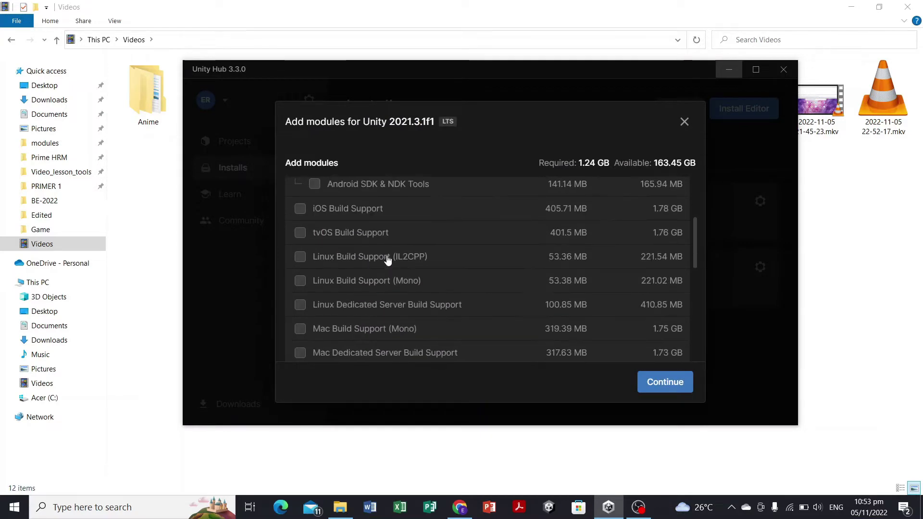
pyautogui.scroll(3, 350, 270)
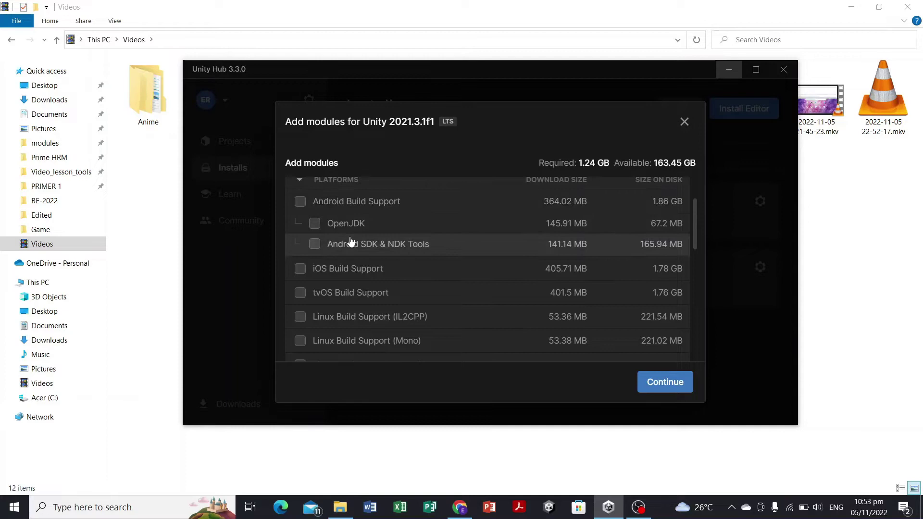
pyautogui.scroll(-2, 351, 242)
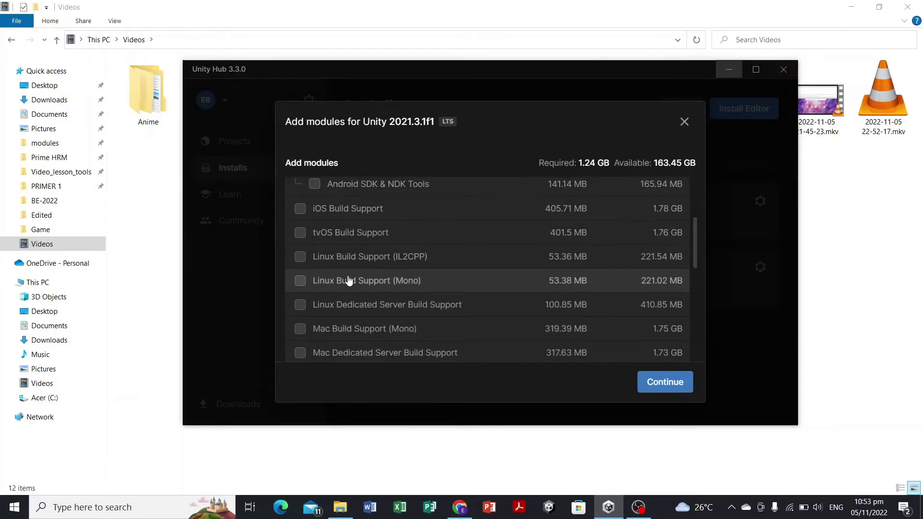
pyautogui.scroll(-5, 349, 281)
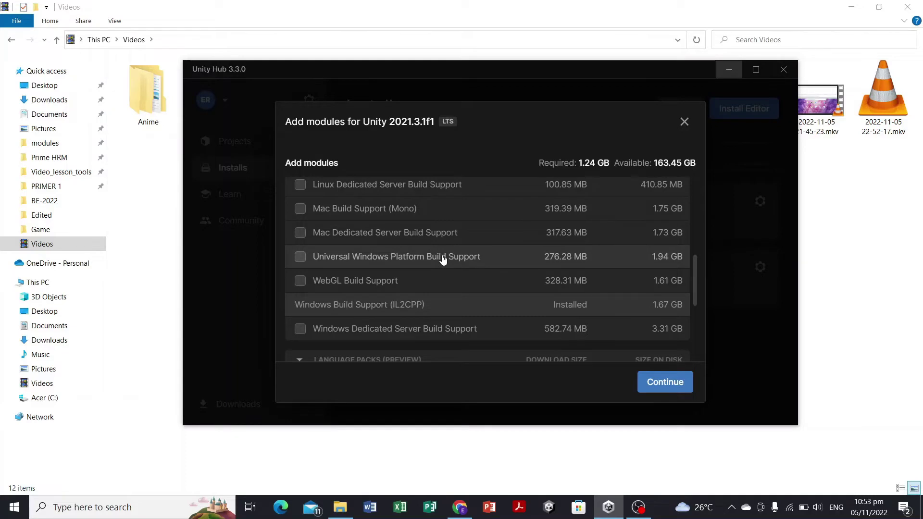
pyautogui.scroll(10, 442, 260)
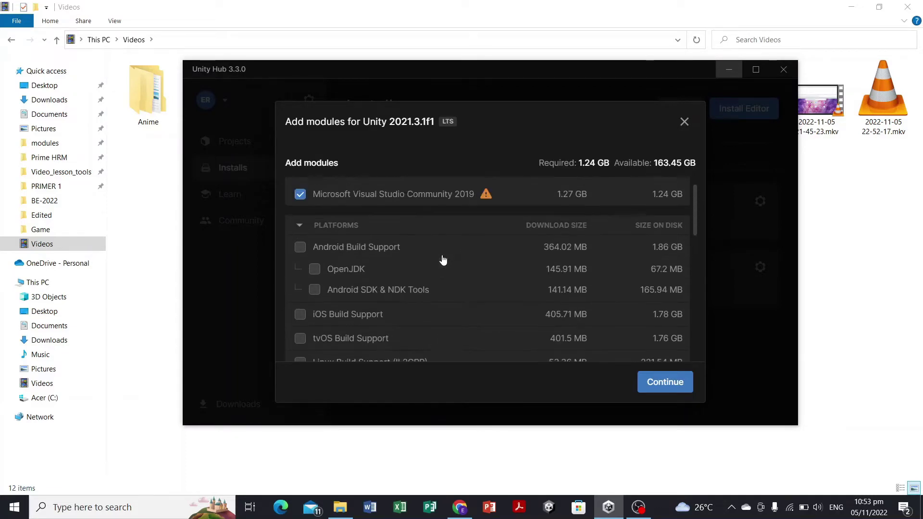
pyautogui.scroll(-4, 531, 290)
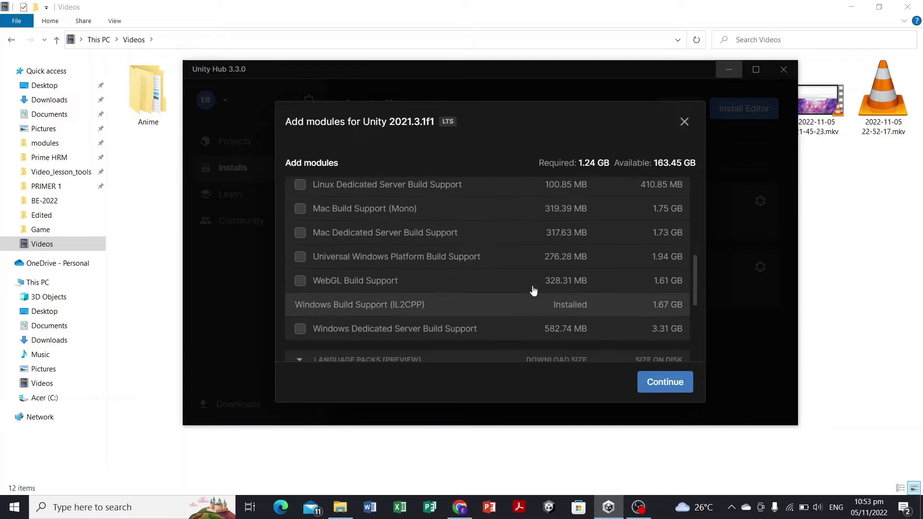
pyautogui.scroll(3, 529, 298)
pyautogui.scroll(2, 527, 303)
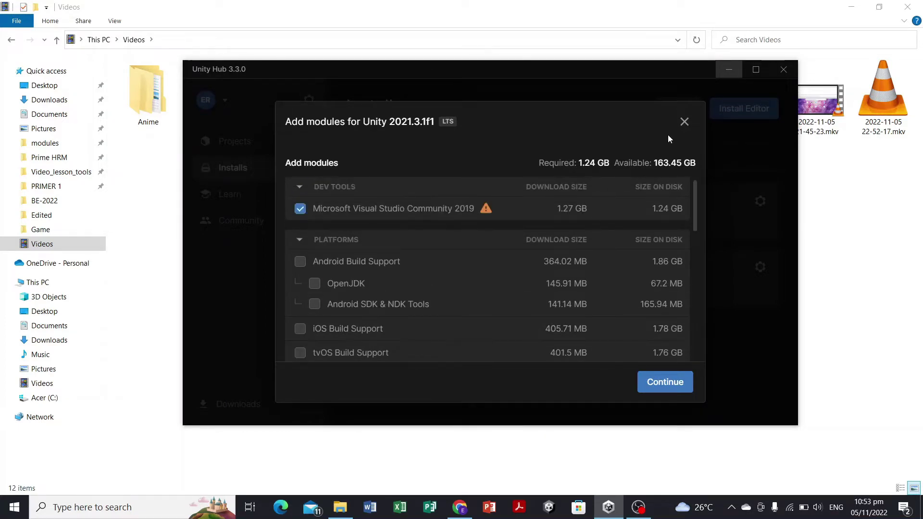
# Close the module list without adding anything and minimise Unity Hub and the Videos folder.
pyautogui.click(685, 122)
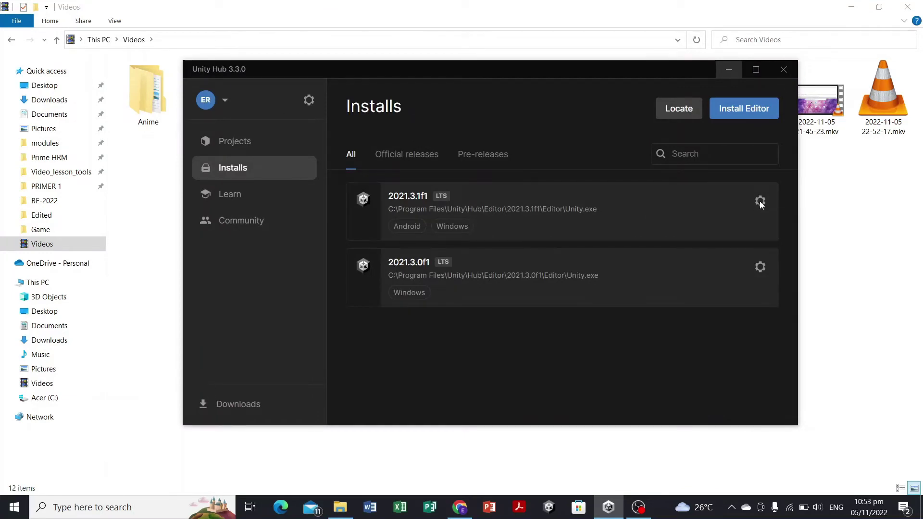
pyautogui.click(728, 69)
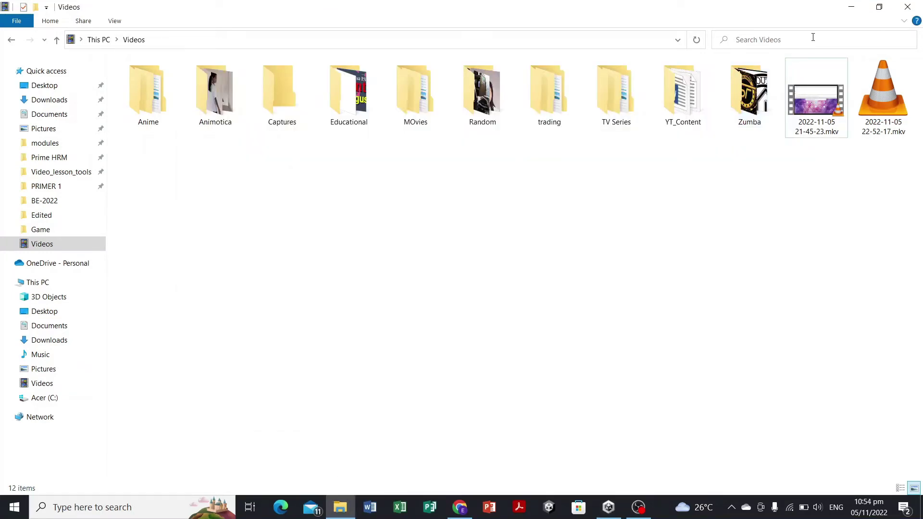
pyautogui.click(851, 6)
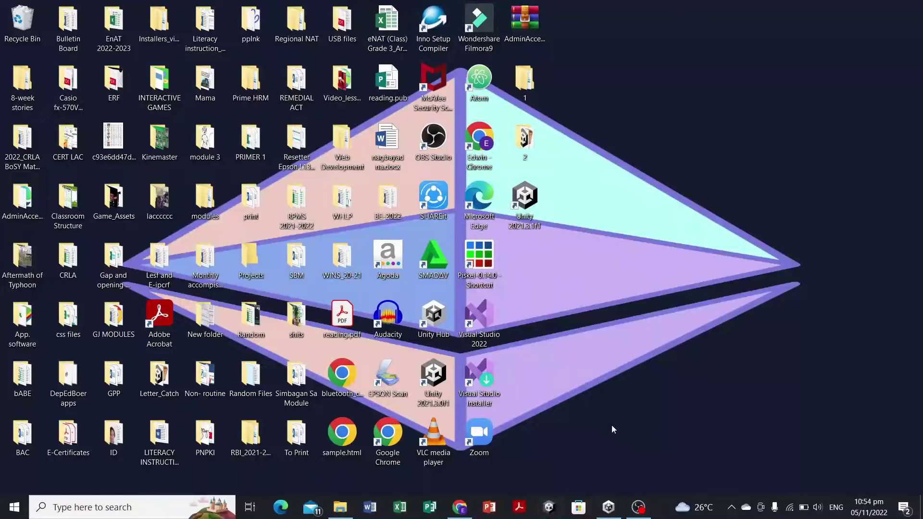
# Reveal the 2021.3.1f1 install folder in File Explorer from Unity Hub, then minimise the Hub.
pyautogui.click(609, 508)
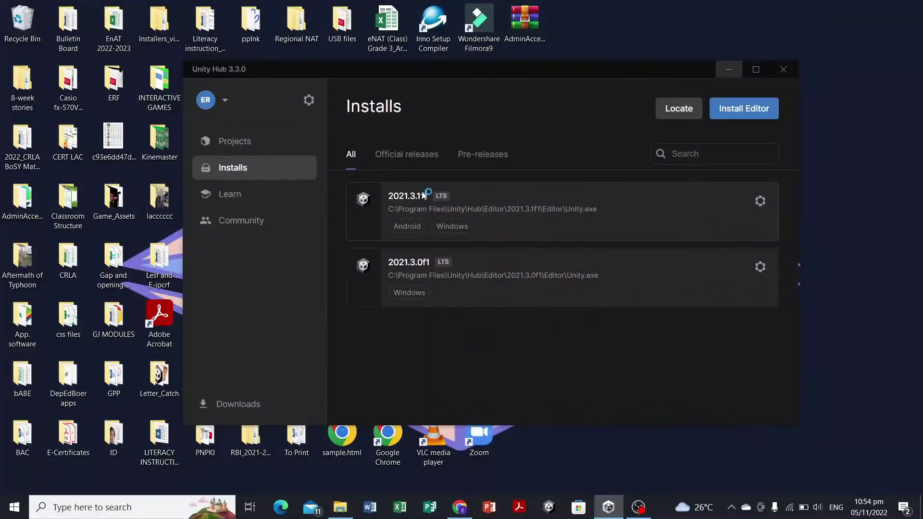
pyautogui.click(760, 200)
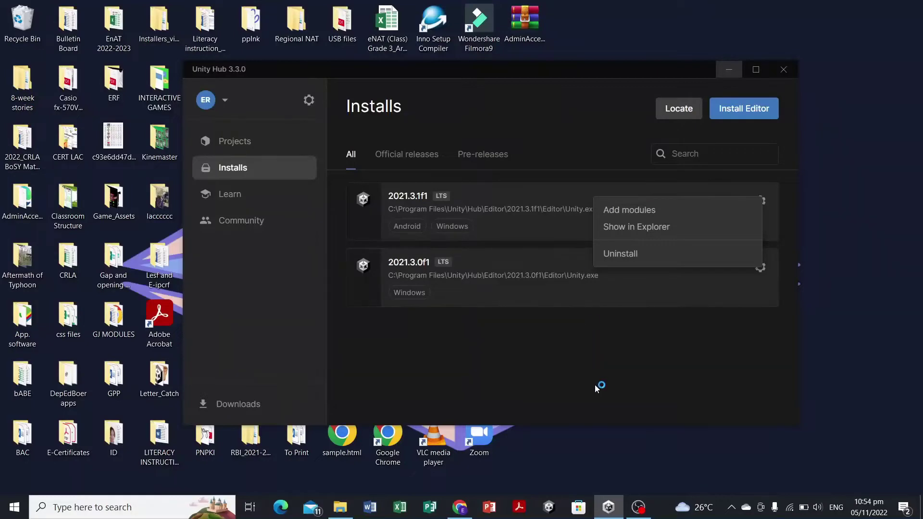
pyautogui.click(684, 235)
pyautogui.click(735, 70)
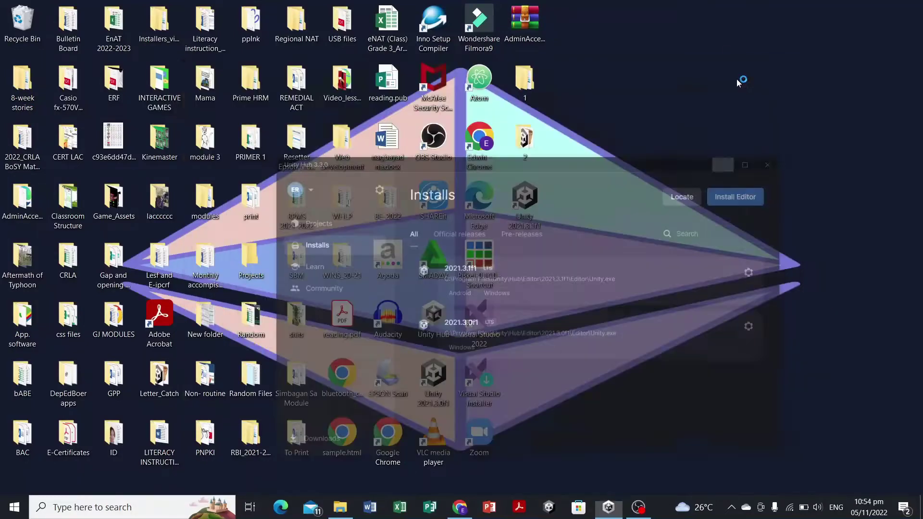
# Bring up Chrome and switch to the Visual Studio website tab.
pyautogui.click(460, 508)
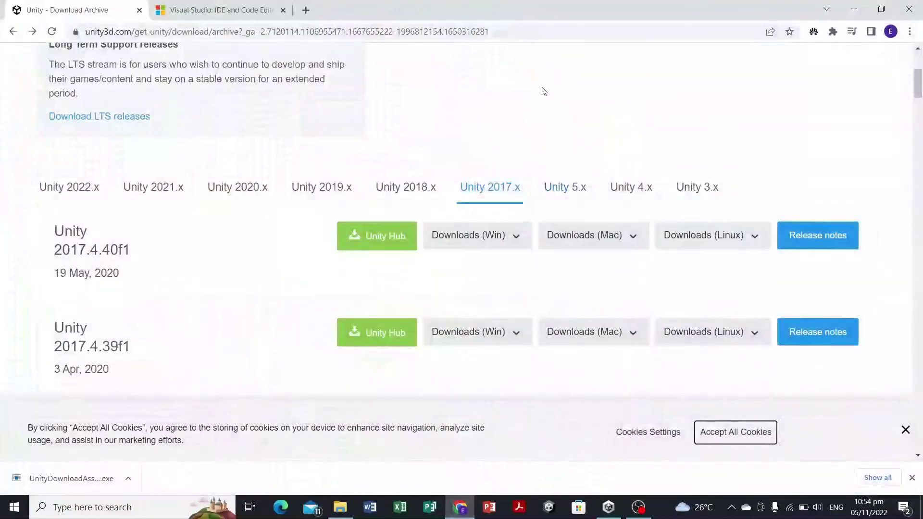
pyautogui.click(216, 10)
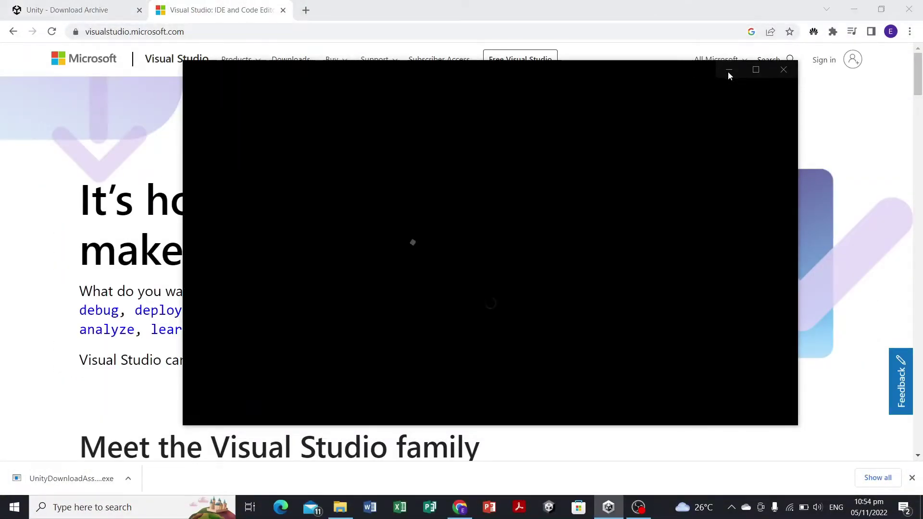
pyautogui.click(728, 71)
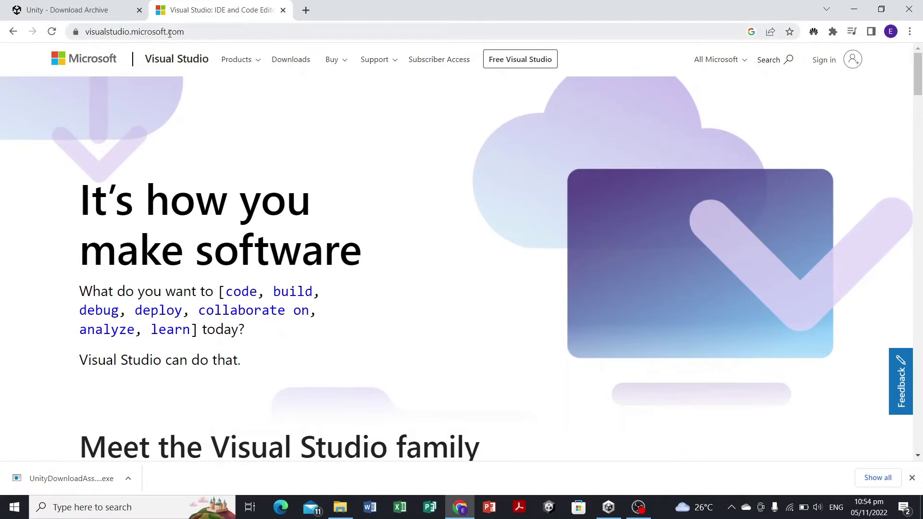
pyautogui.scroll(-9, 369, 197)
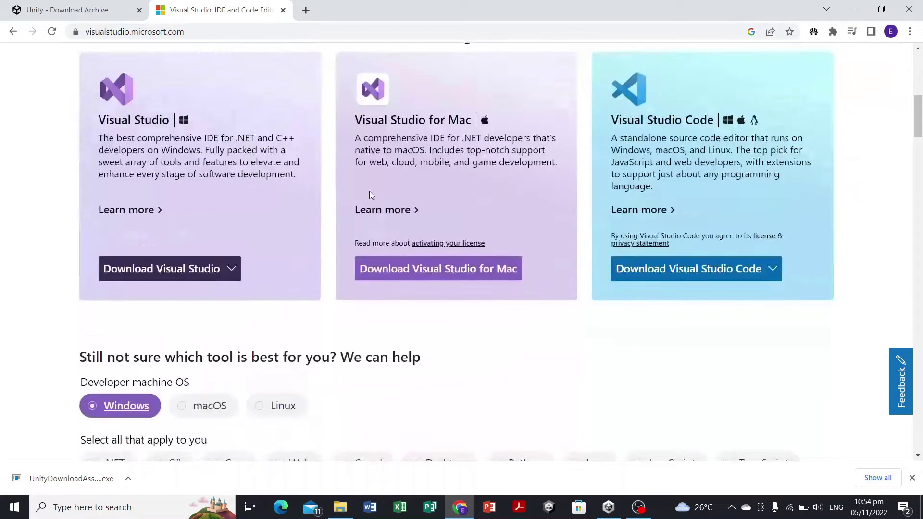
pyautogui.scroll(1, 247, 305)
# Review the Visual Studio 2022 editions offered: Community, Professional and Enterprise.
pyautogui.click(235, 325)
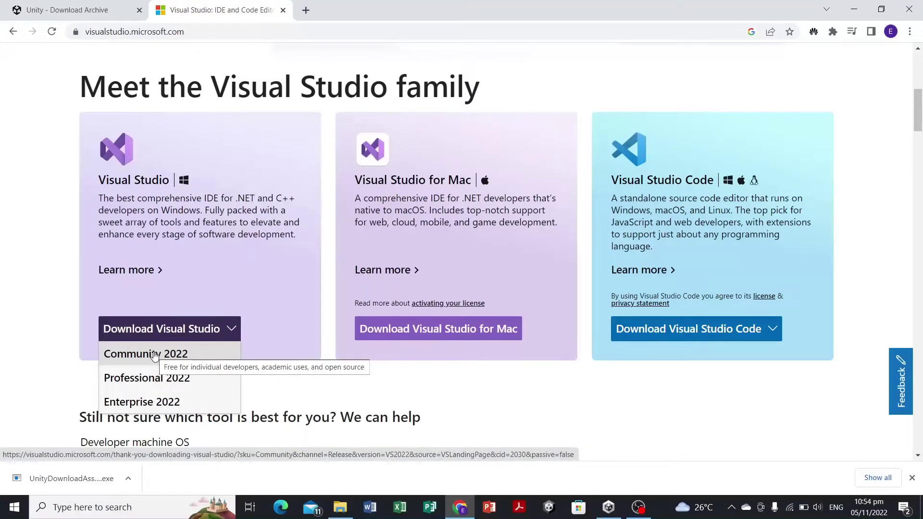
pyautogui.click(197, 334)
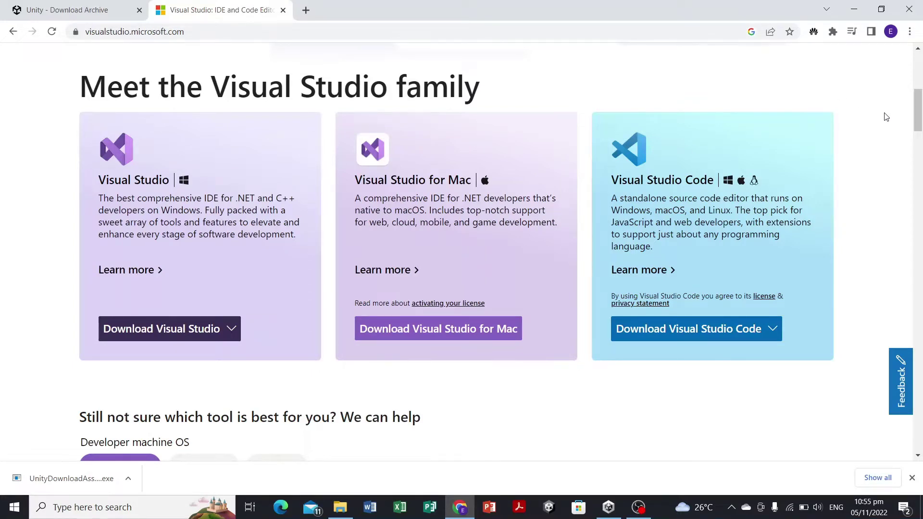
pyautogui.scroll(5, 919, 113)
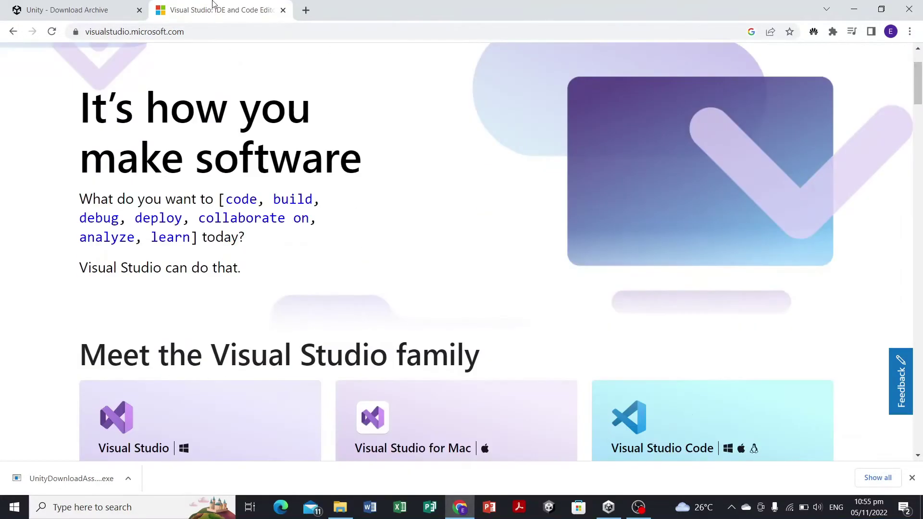
pyautogui.click(549, 507)
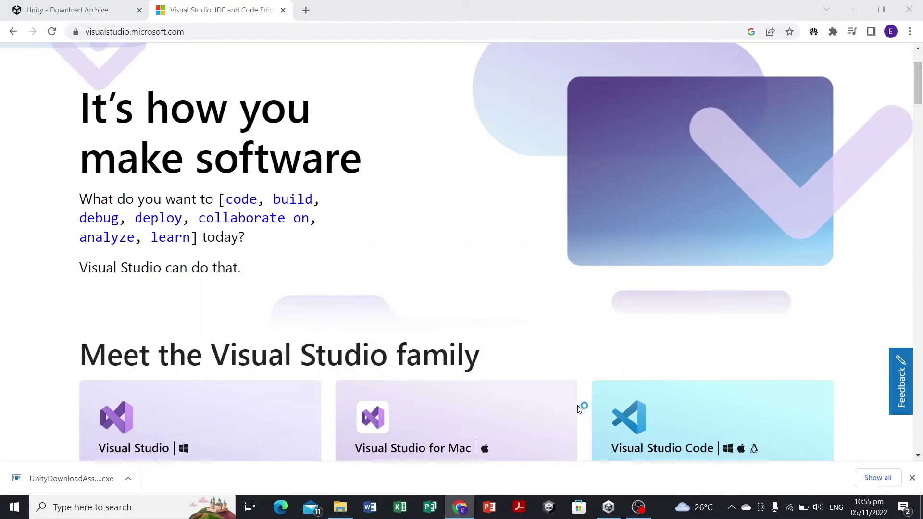
# Minimise Chrome, refresh the desktop, and reopen Unity Hub on its Projects page.
pyautogui.click(854, 9)
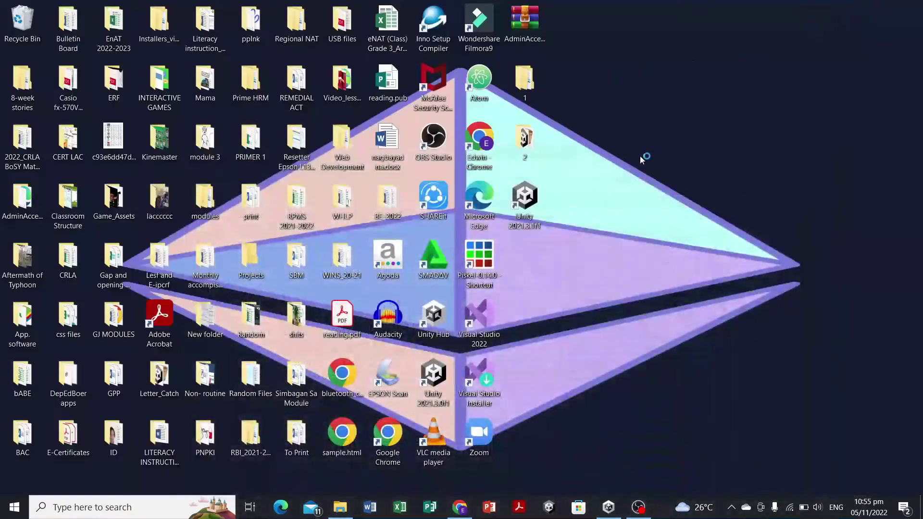
pyautogui.rightClick(640, 156)
pyautogui.click(700, 194)
pyautogui.click(609, 504)
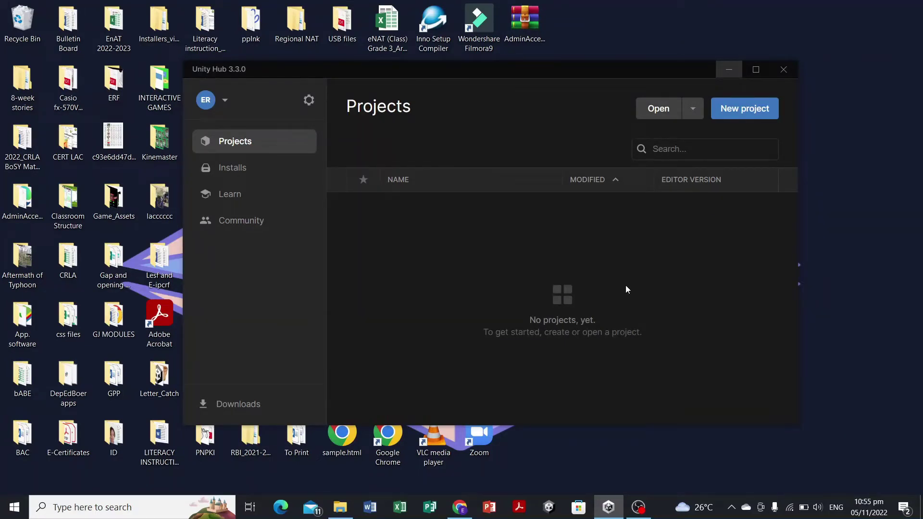
pyautogui.click(758, 113)
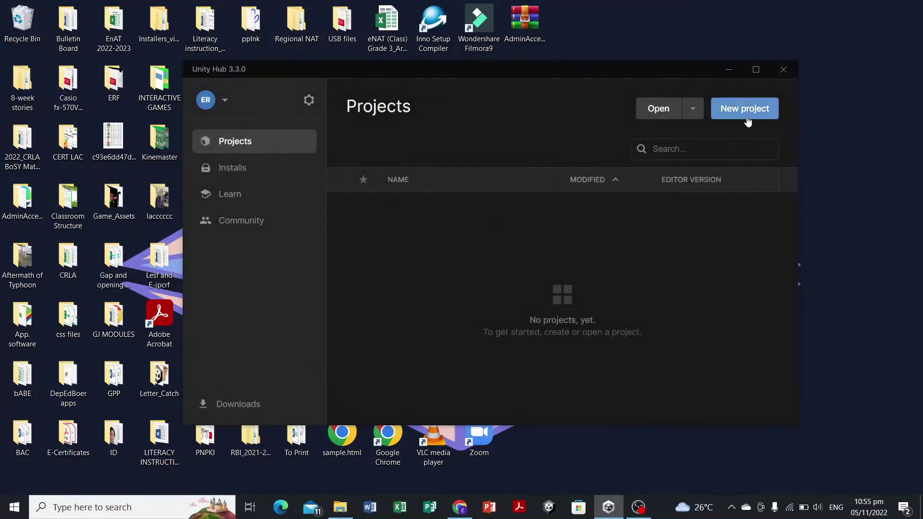
# Start a new project with the 2D Core template and name it UnityInterface.
pyautogui.click(748, 120)
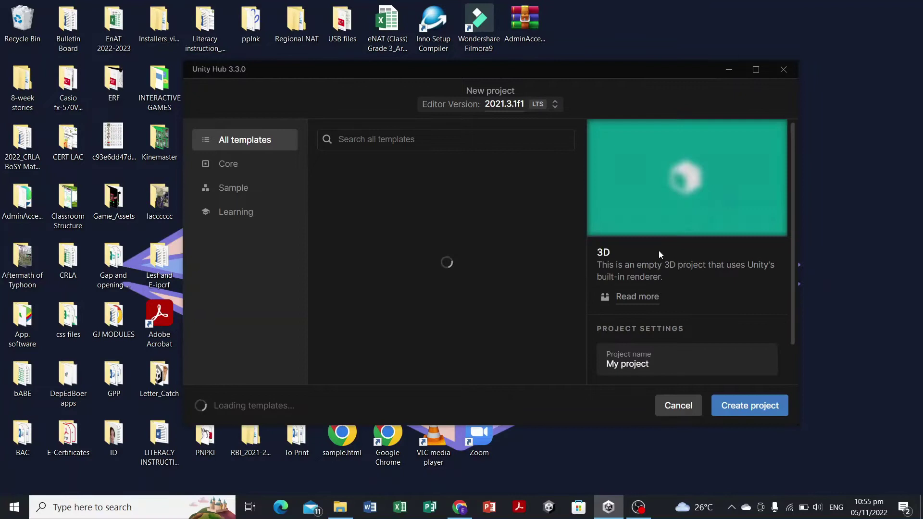
pyautogui.click(438, 174)
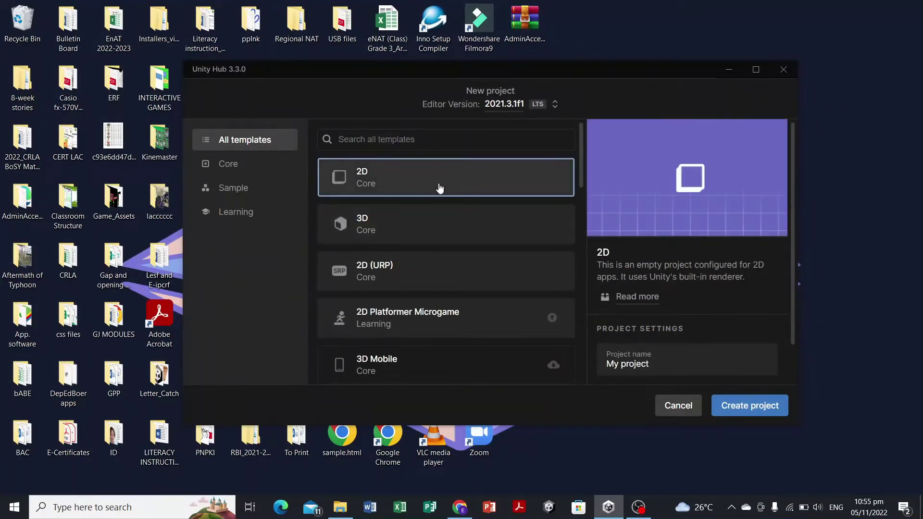
pyautogui.click(663, 372)
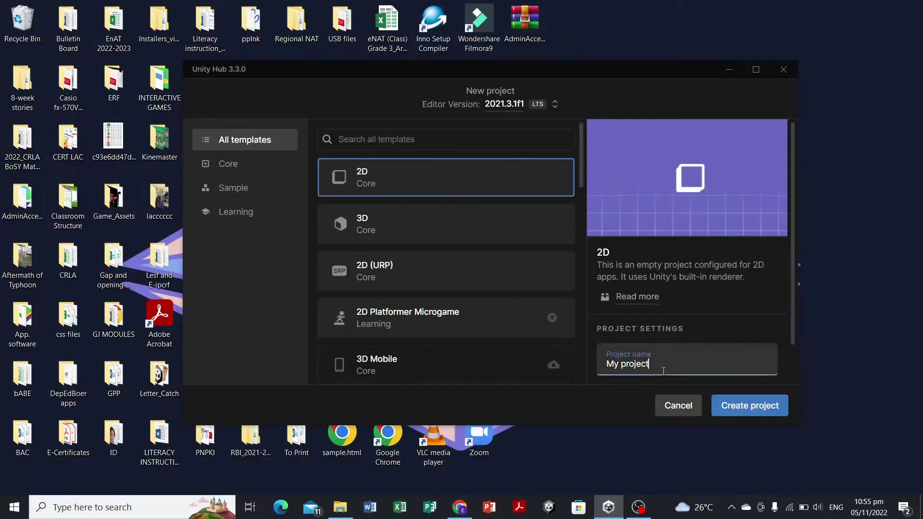
pyautogui.press('BackSpace')
pyautogui.press('BackSpace')
pyautogui.press('BackSpace')
pyautogui.press('BackSpace')
pyautogui.press('BackSpace')
pyautogui.press('BackSpace')
pyautogui.press('BackSpace')
pyautogui.press('BackSpace')
pyautogui.press('BackSpace')
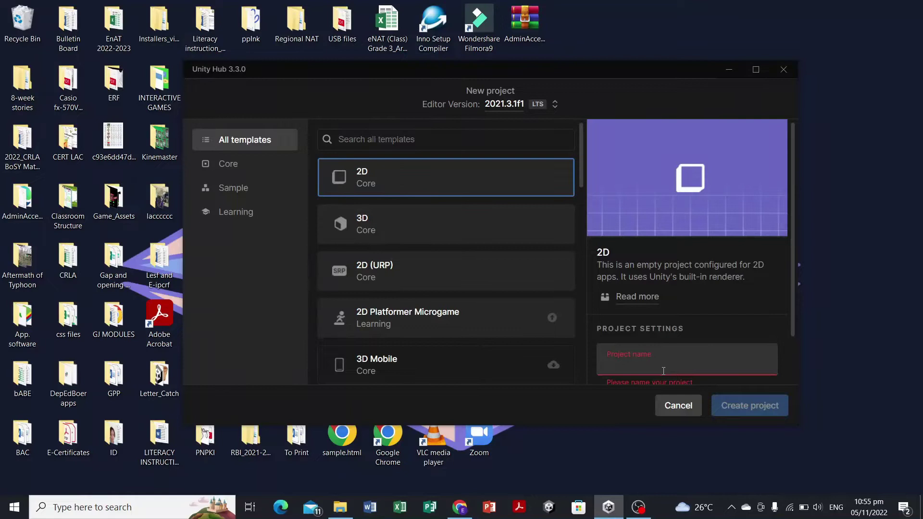
pyautogui.click(663, 370)
pyautogui.write('Unity')
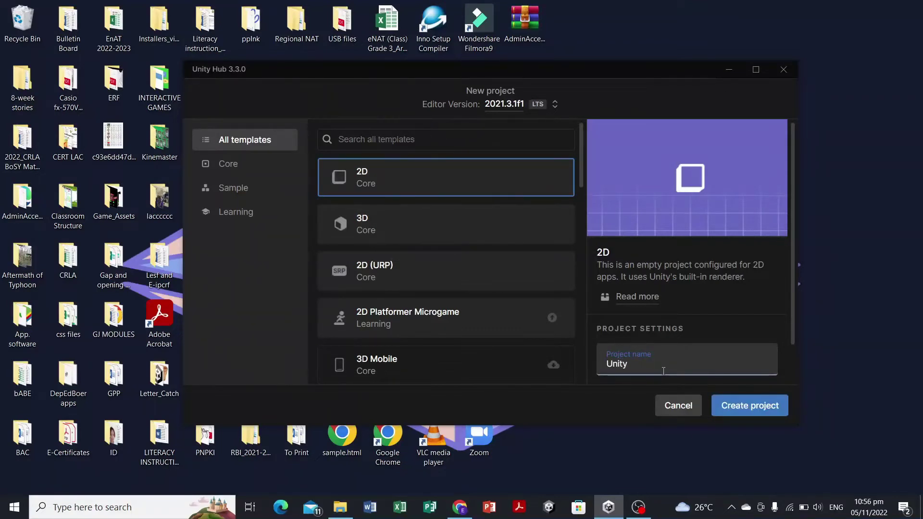
pyautogui.write('Interface')
# Check the UnityInterface name and create the project.
pyautogui.doubleClick(670, 367)
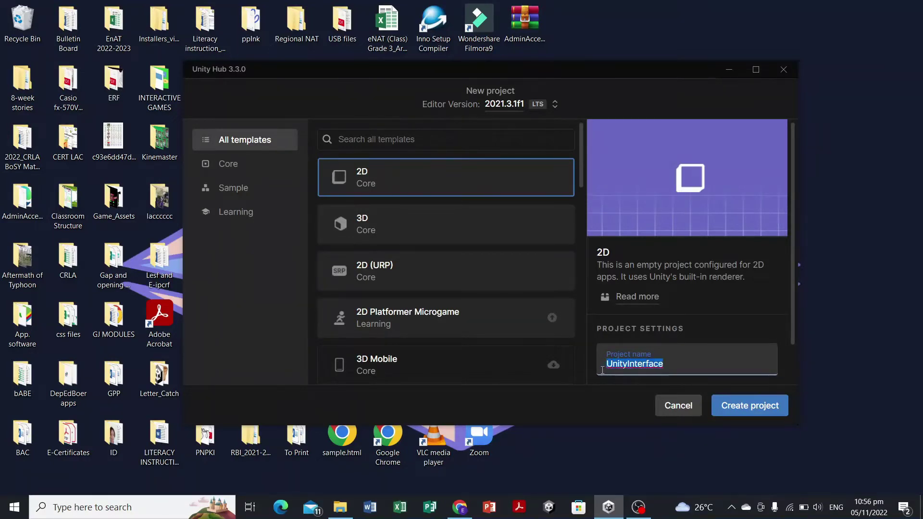
pyautogui.click(671, 367)
pyautogui.moveTo(687, 362); pyautogui.dragTo(602, 364)
pyautogui.click(685, 365)
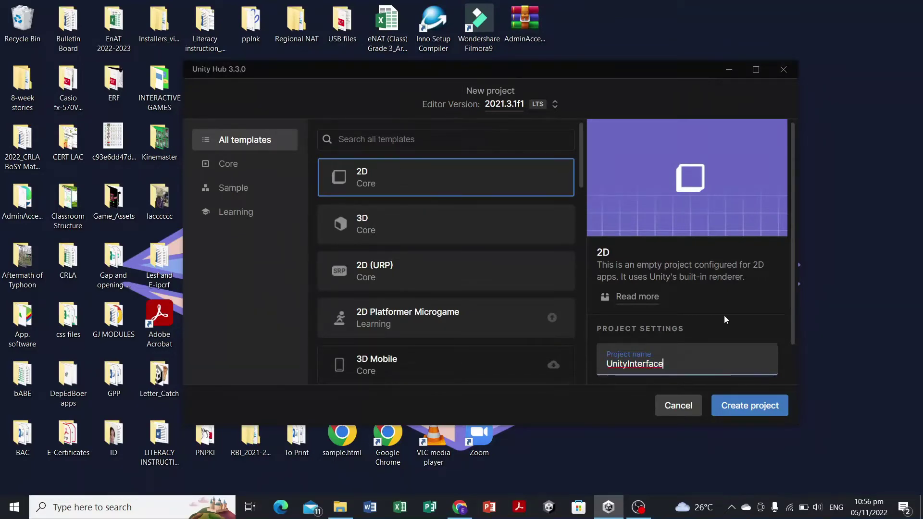
pyautogui.click(747, 411)
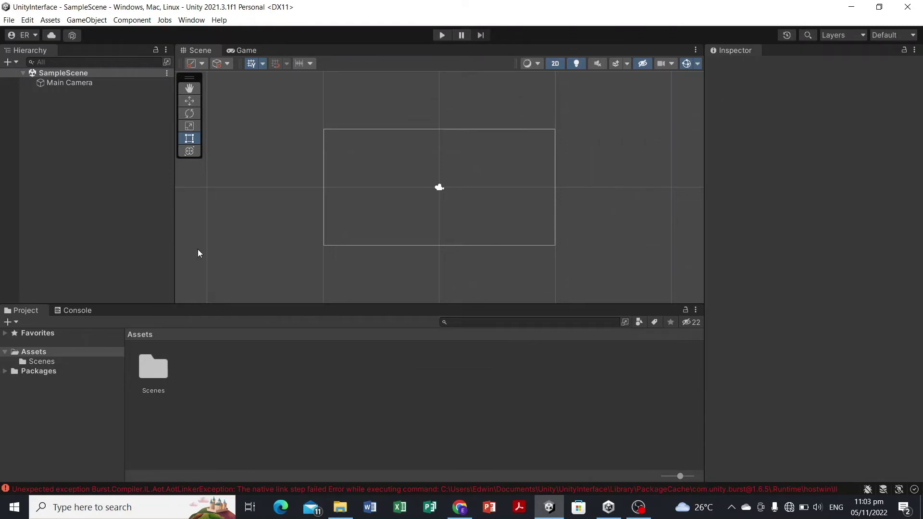
# Review the four errors in the Console, then clear them.
pyautogui.click(69, 310)
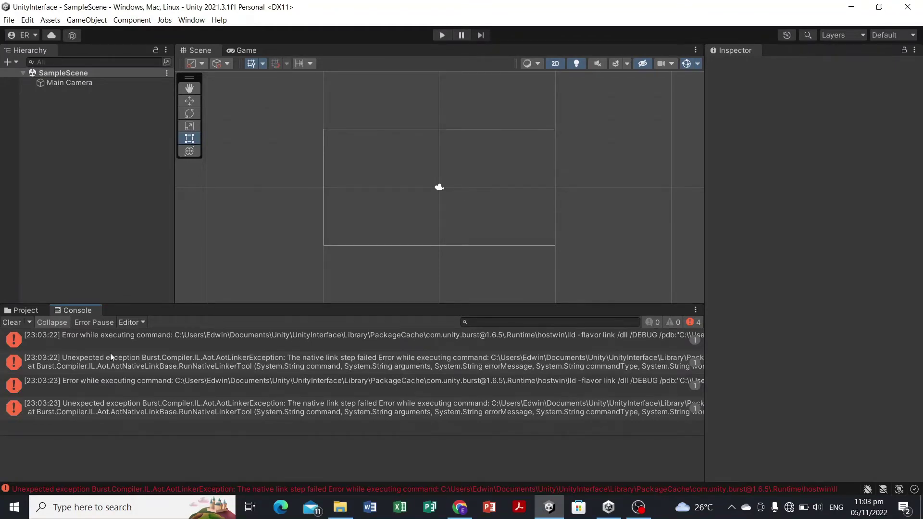
pyautogui.click(12, 323)
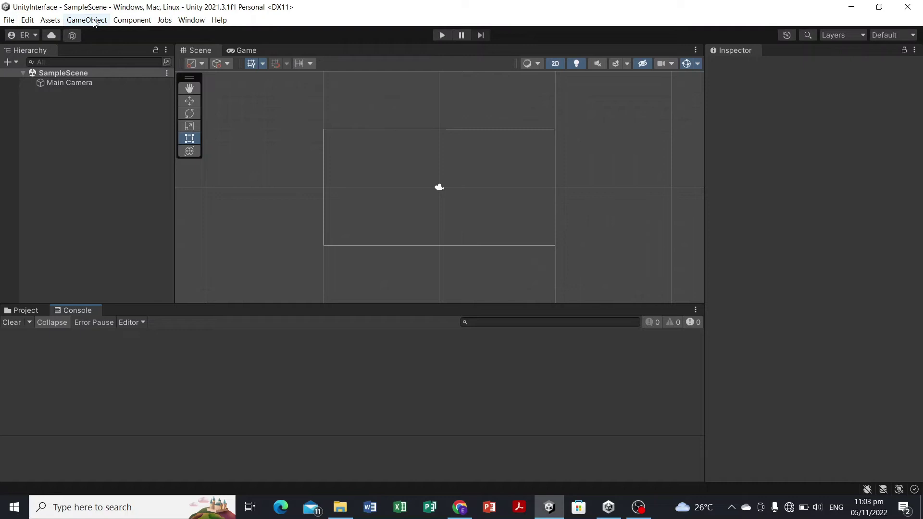
pyautogui.click(10, 20)
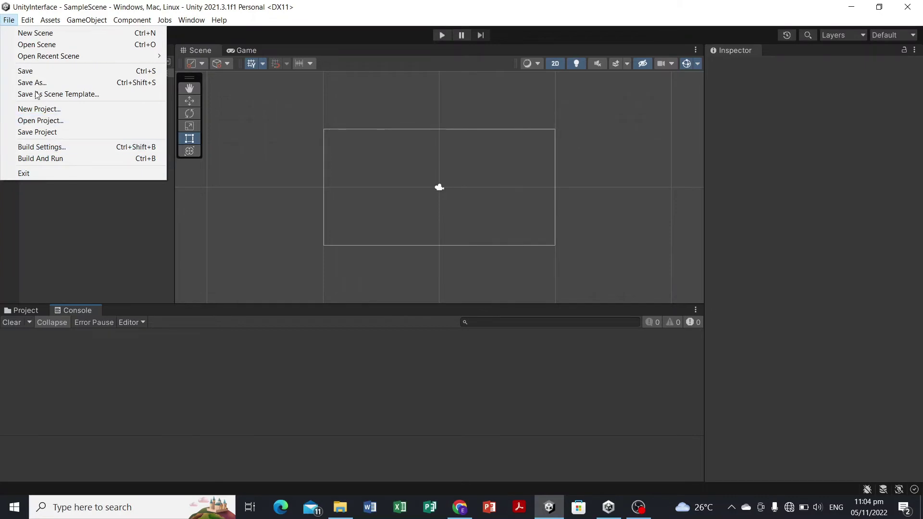
pyautogui.click(80, 148)
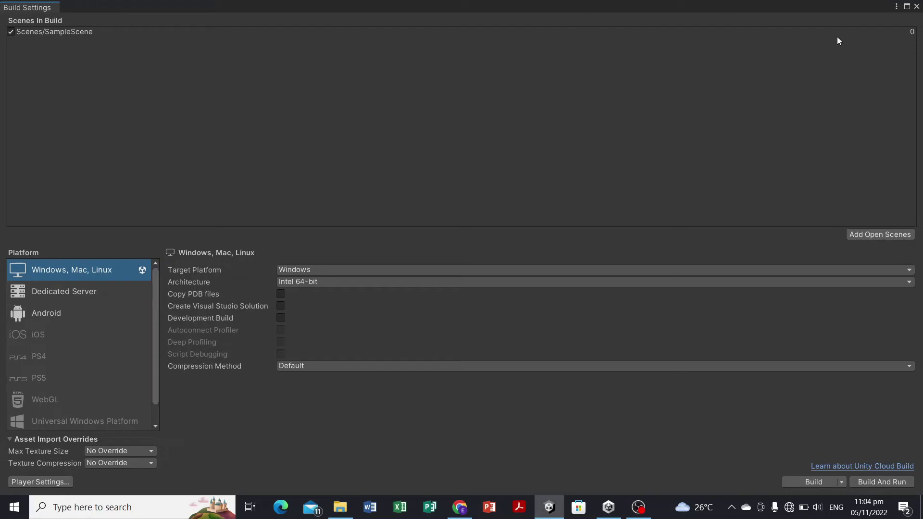
pyautogui.click(917, 6)
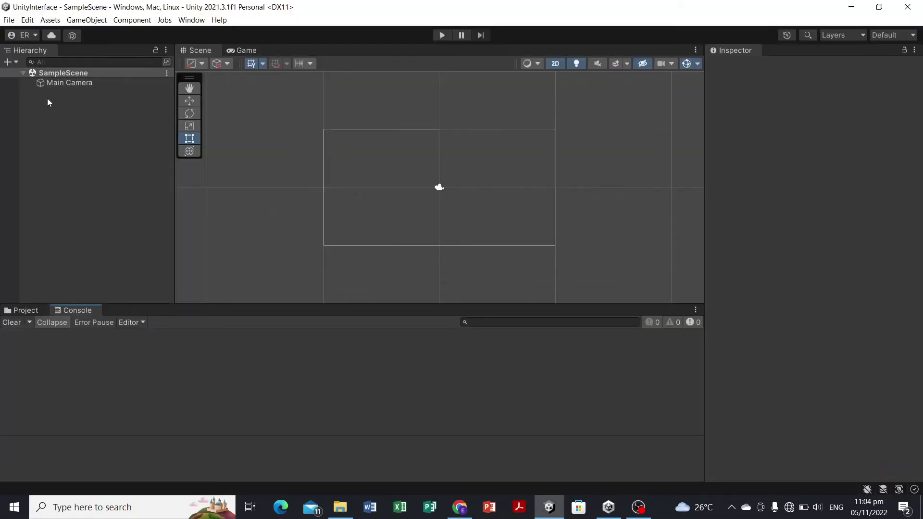
# Show the Assets folder in the Project window, then switch to the Game view.
pyautogui.click(19, 311)
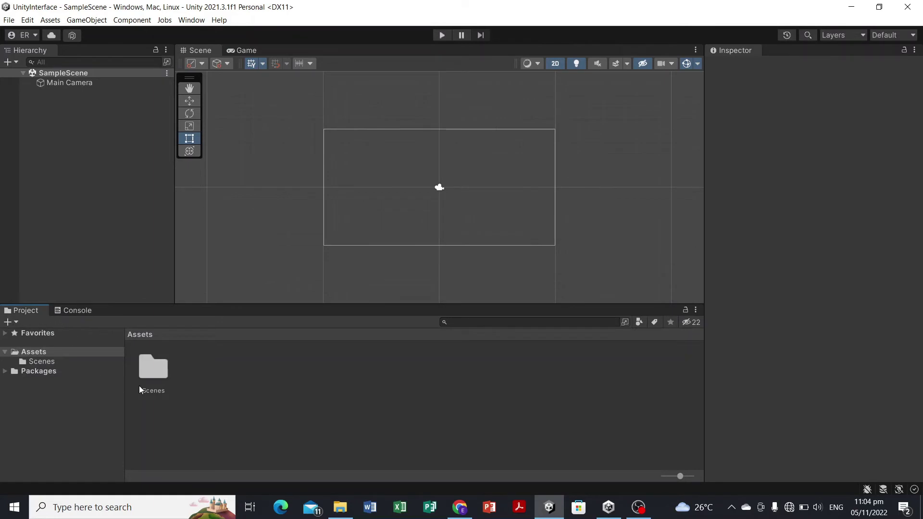
pyautogui.click(45, 354)
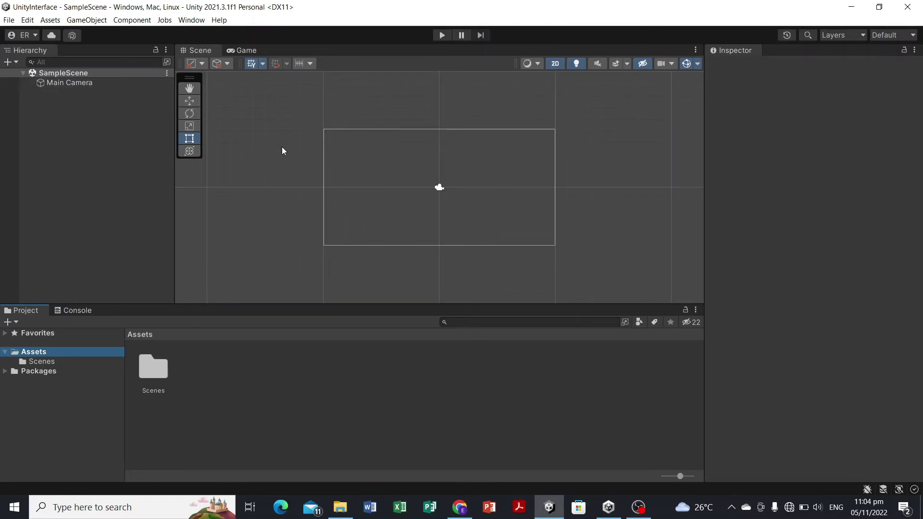
pyautogui.click(249, 50)
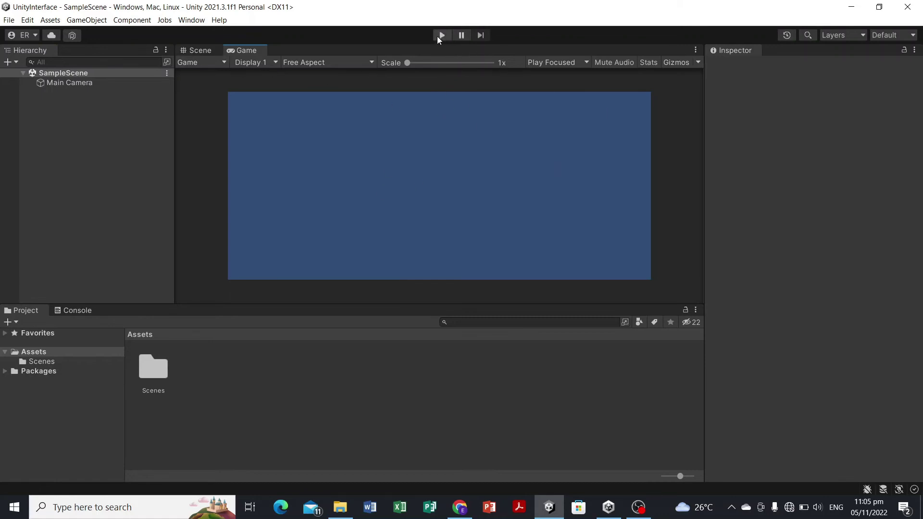
# Toggle between Scene and Game views, then select Main Camera to inspect its components.
pyautogui.click(191, 53)
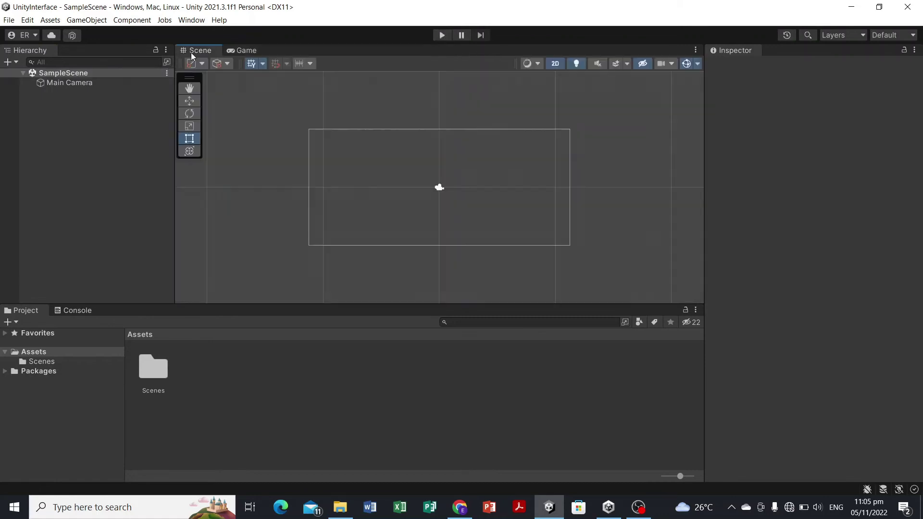
pyautogui.click(254, 50)
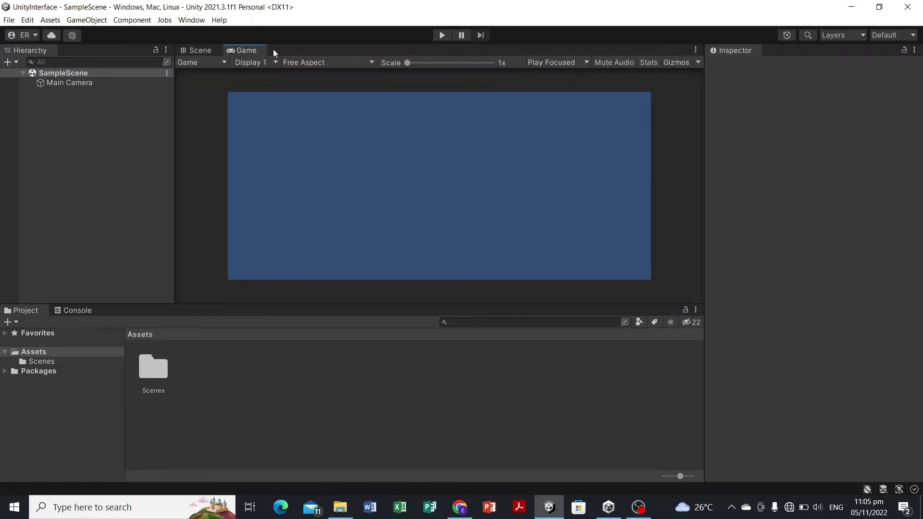
pyautogui.click(124, 84)
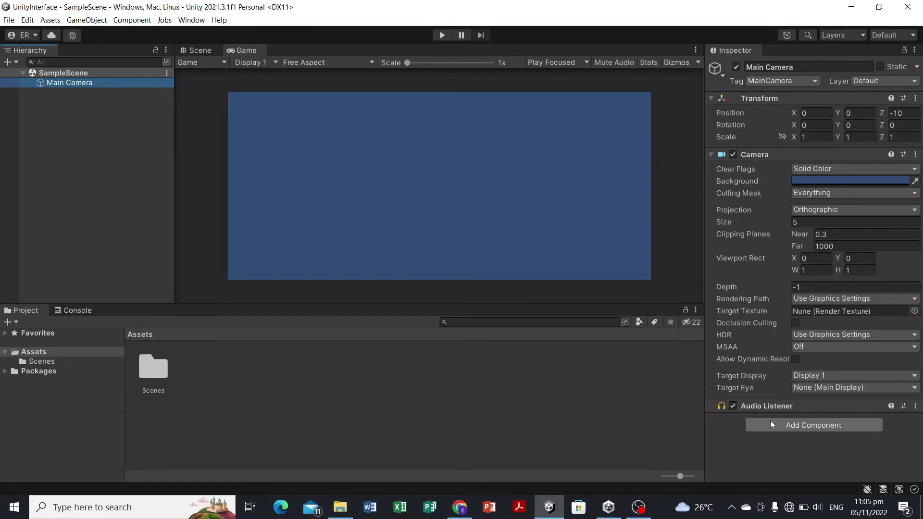
# Switch the editor layout to 2 by 3, then 4 Split, then back to Default.
pyautogui.click(890, 36)
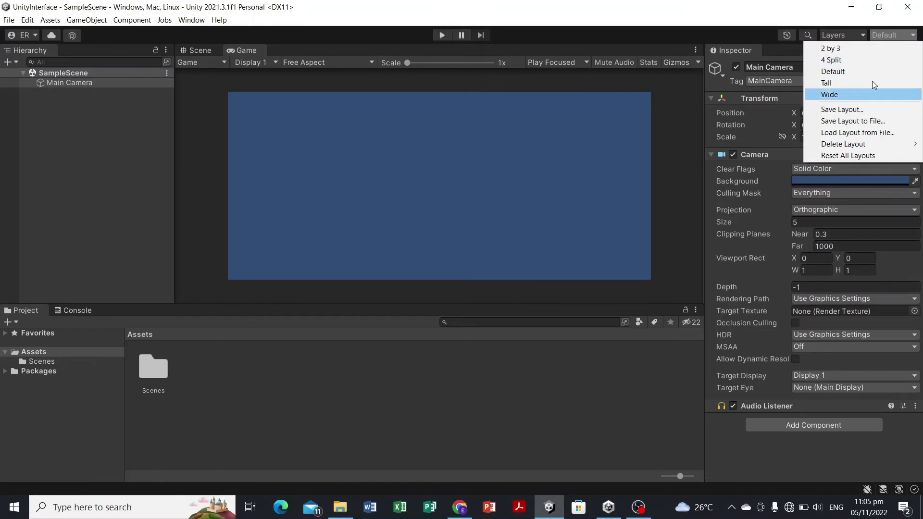
pyautogui.click(844, 48)
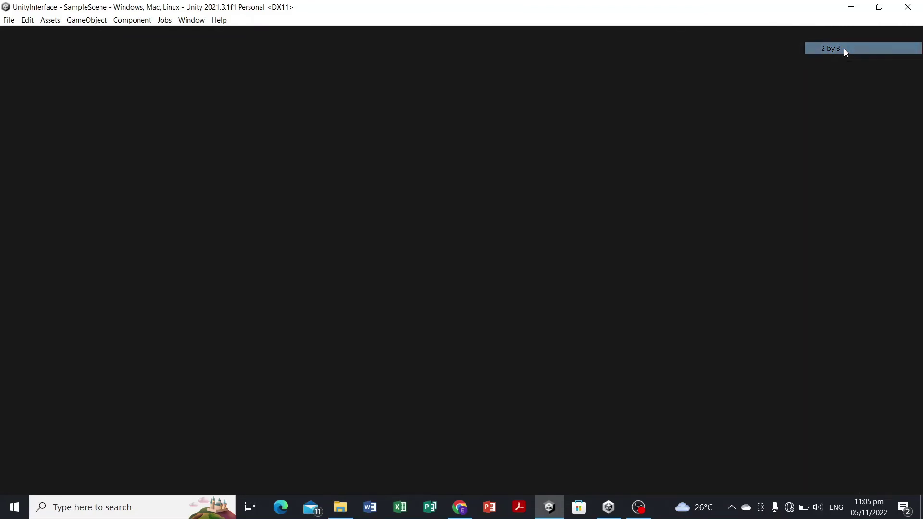
pyautogui.click(887, 37)
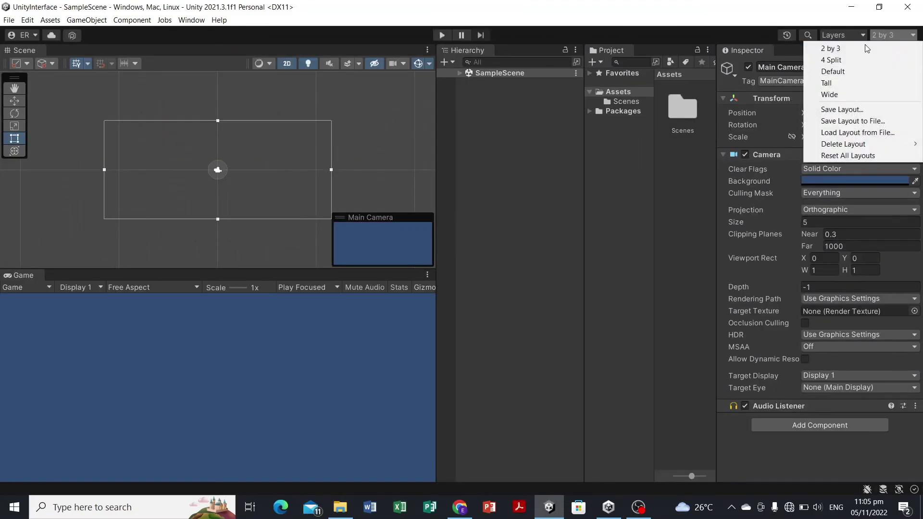
pyautogui.click(843, 59)
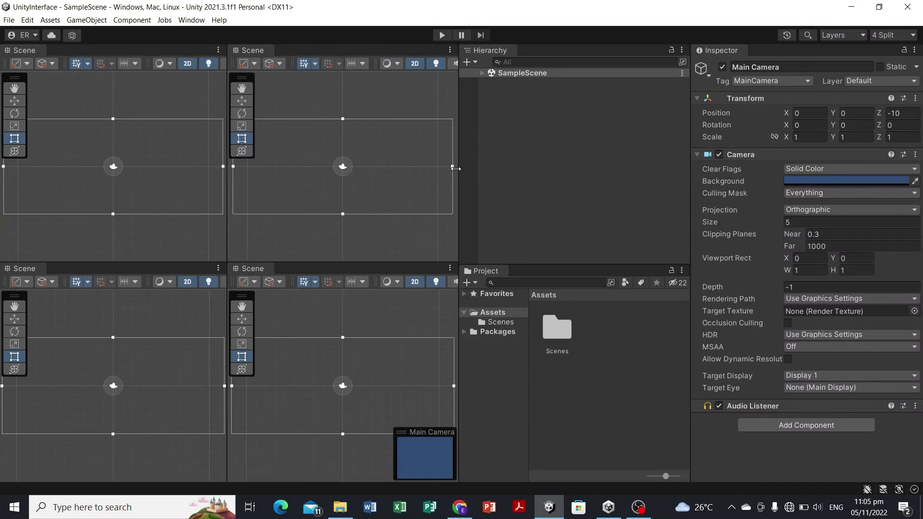
pyautogui.click(892, 36)
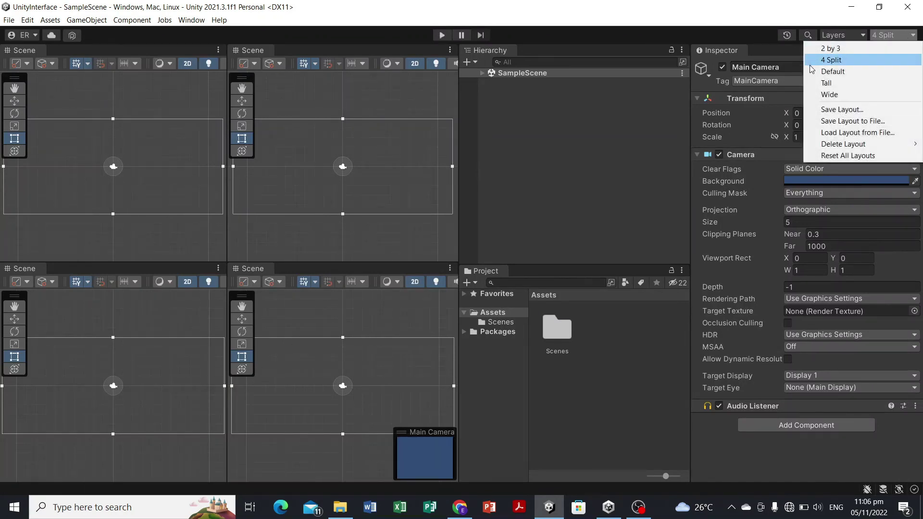
pyautogui.click(848, 75)
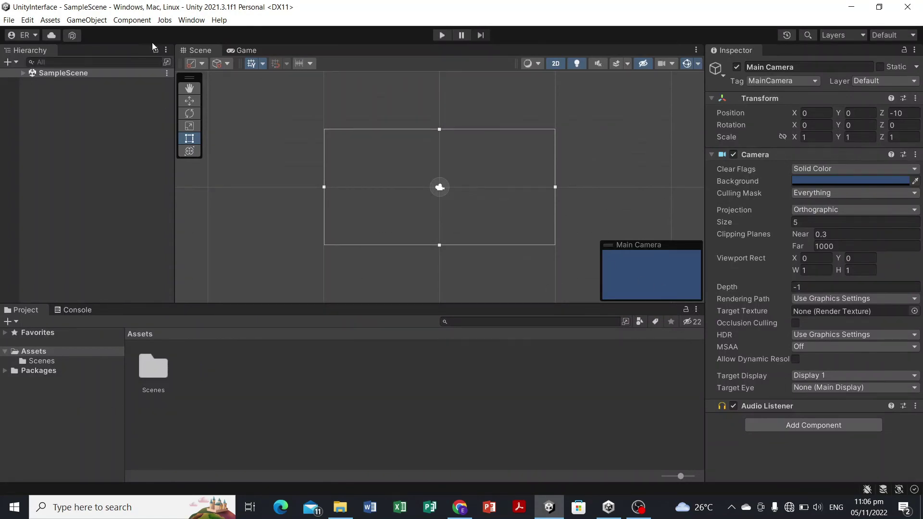
# Look over the GameObject menu's UI submenu, then close it without creating anything.
pyautogui.click(87, 20)
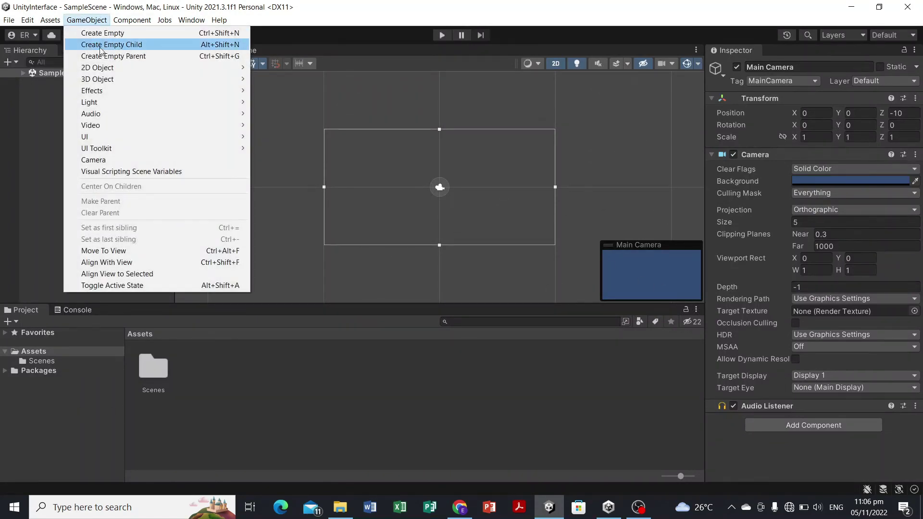
pyautogui.moveTo(232, 140)
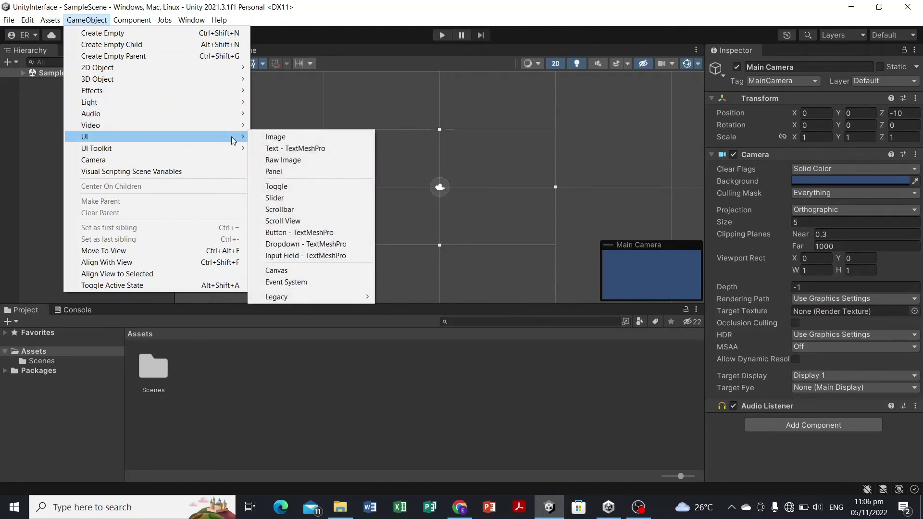
pyautogui.click(311, 101)
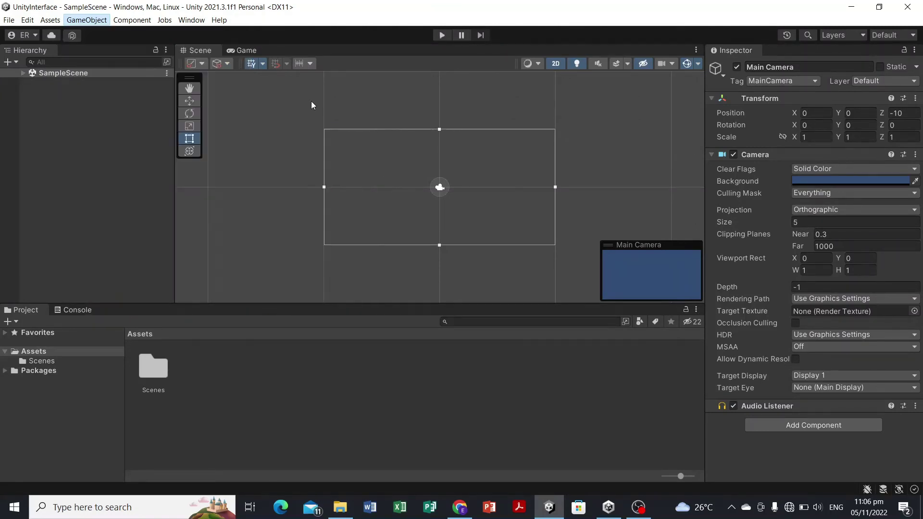
# Open the Hierarchy's + create menu and browse its object-type submenus.
pyautogui.click(13, 64)
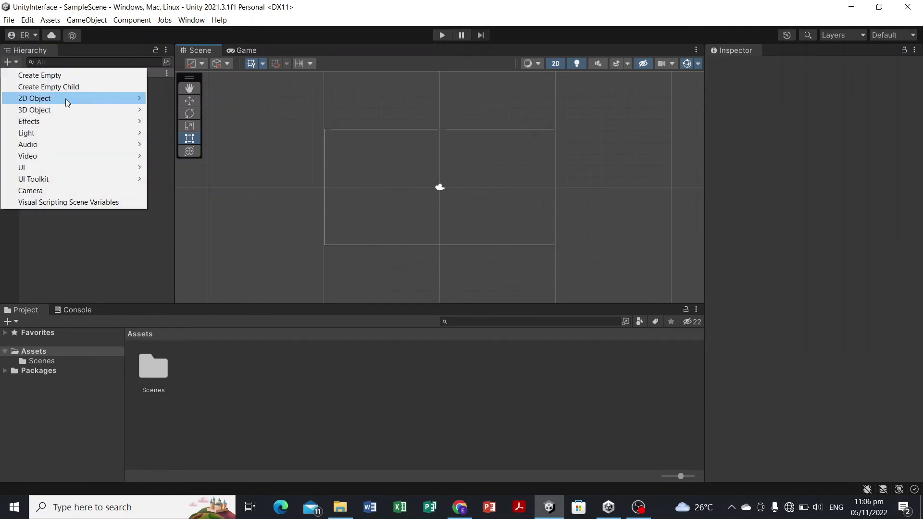
pyautogui.moveTo(80, 136)
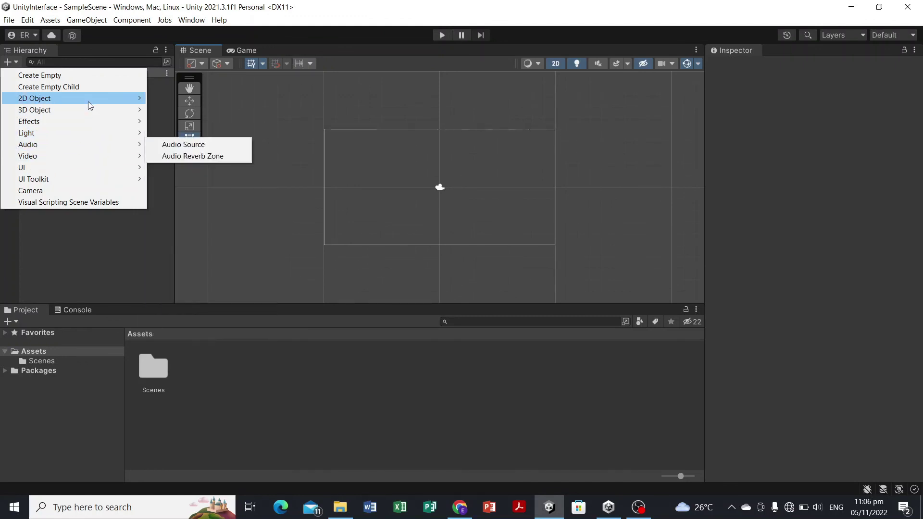
pyautogui.moveTo(96, 109)
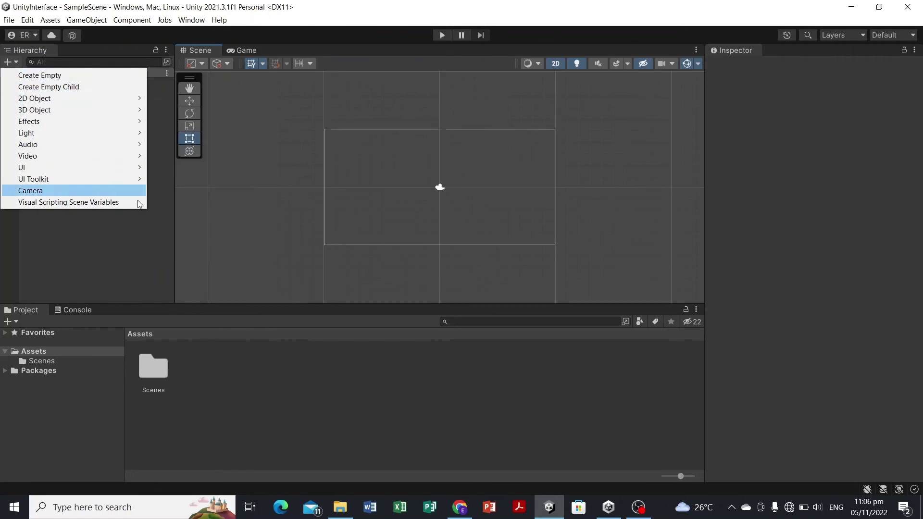
# Close the Hierarchy create menu without adding any object to SampleScene.
pyautogui.click(125, 241)
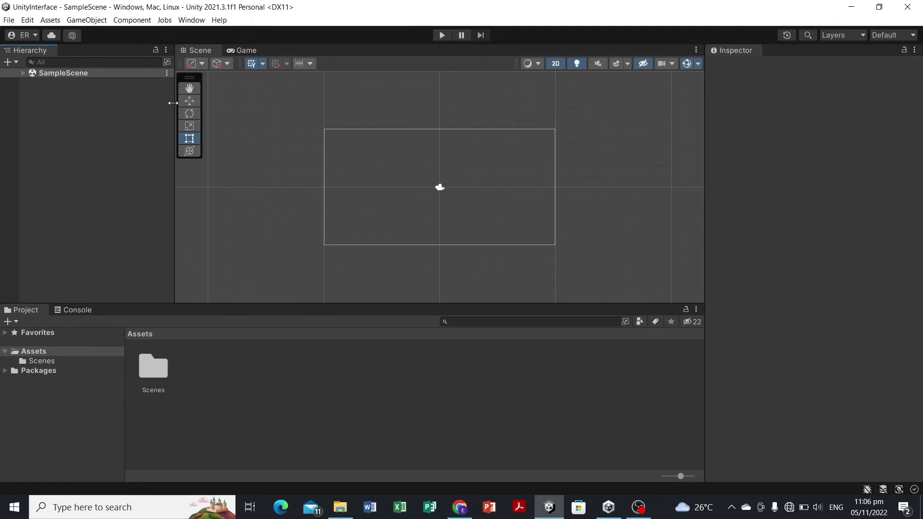